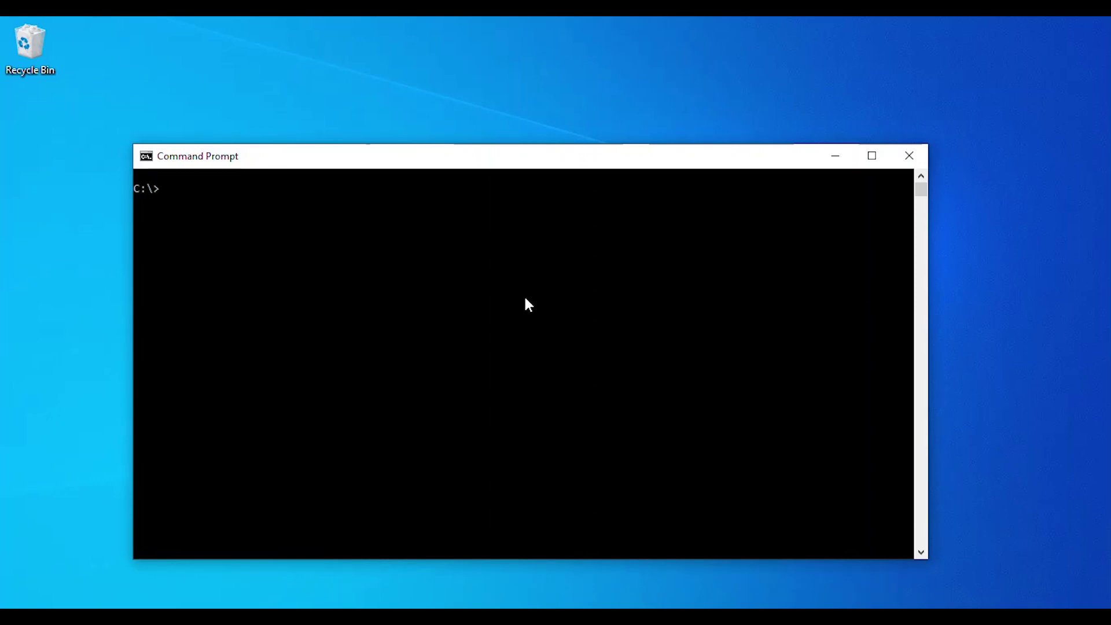
- Run ipconfig in Command Prompt to list the PC's network adapter addresses
{"action": "left_click", "coordinate": [525, 294]}
{"action": "type", "text": "ipconfig"}
{"action": "key", "text": "Return"}
{"action": "left_click_drag", "start_coordinate": [922, 186], "coordinate": [921, 180]}
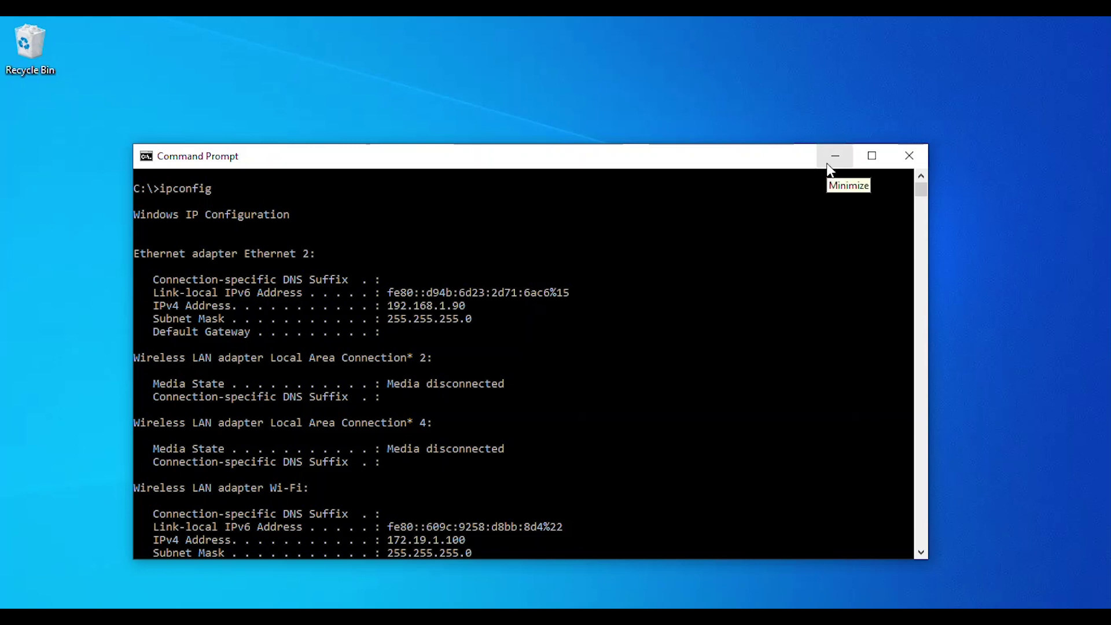
{"action": "key", "text": "Return"}
{"action": "key", "text": "Return"}
{"action": "key", "text": "Return"}
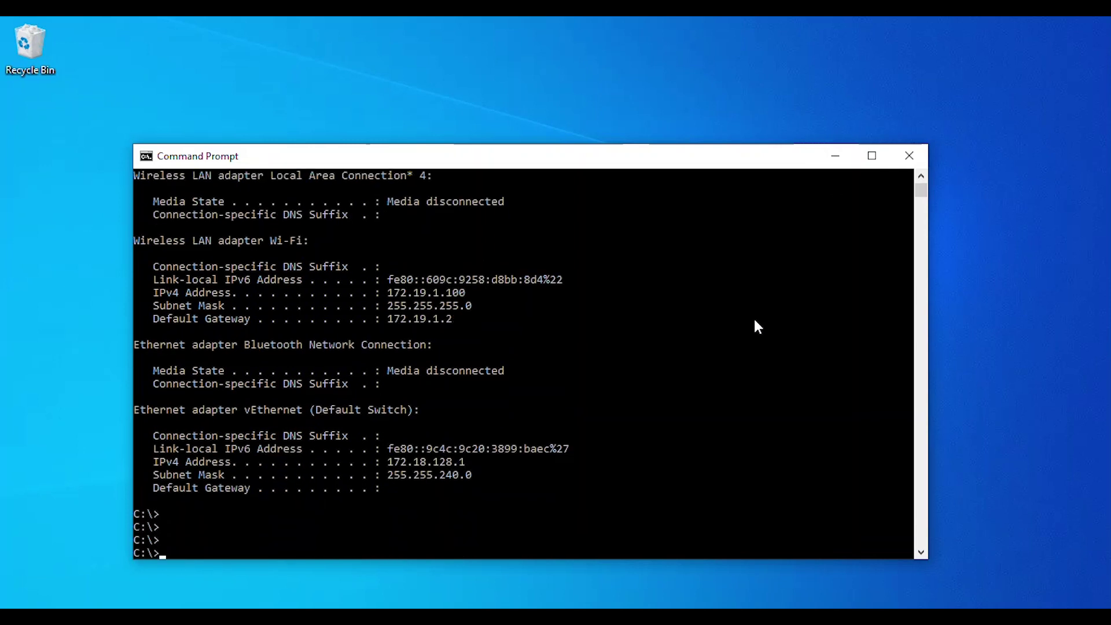
- Ping the switch at 192.168.1.254, then minimize the console
{"action": "type", "text": "ping 192.168.1.254"}
{"action": "key", "text": "Return"}
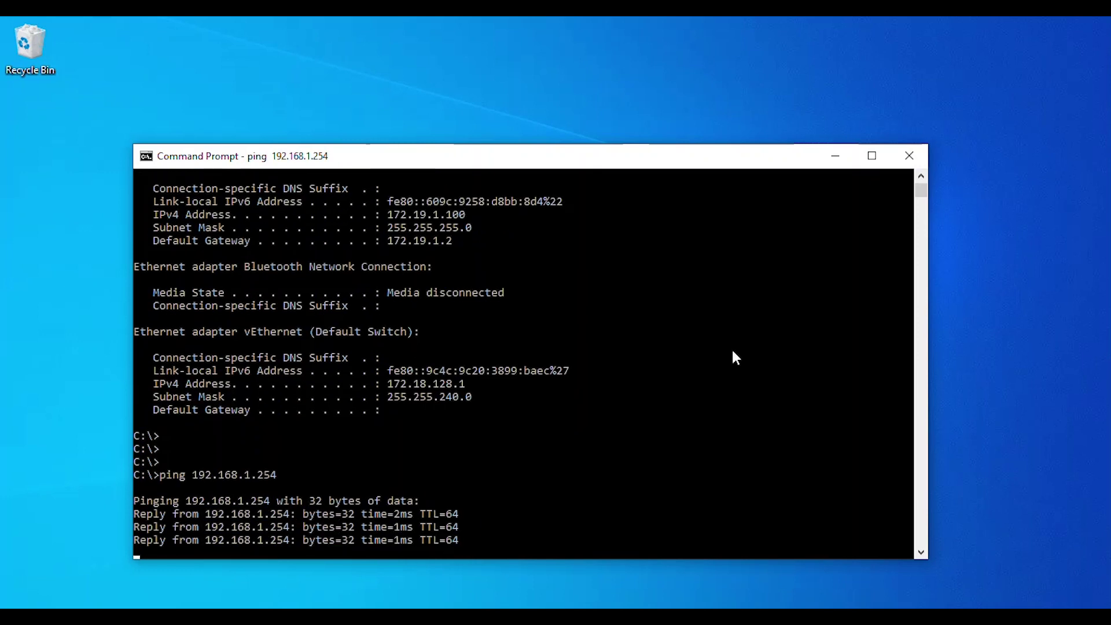
{"action": "key", "text": "super+d"}
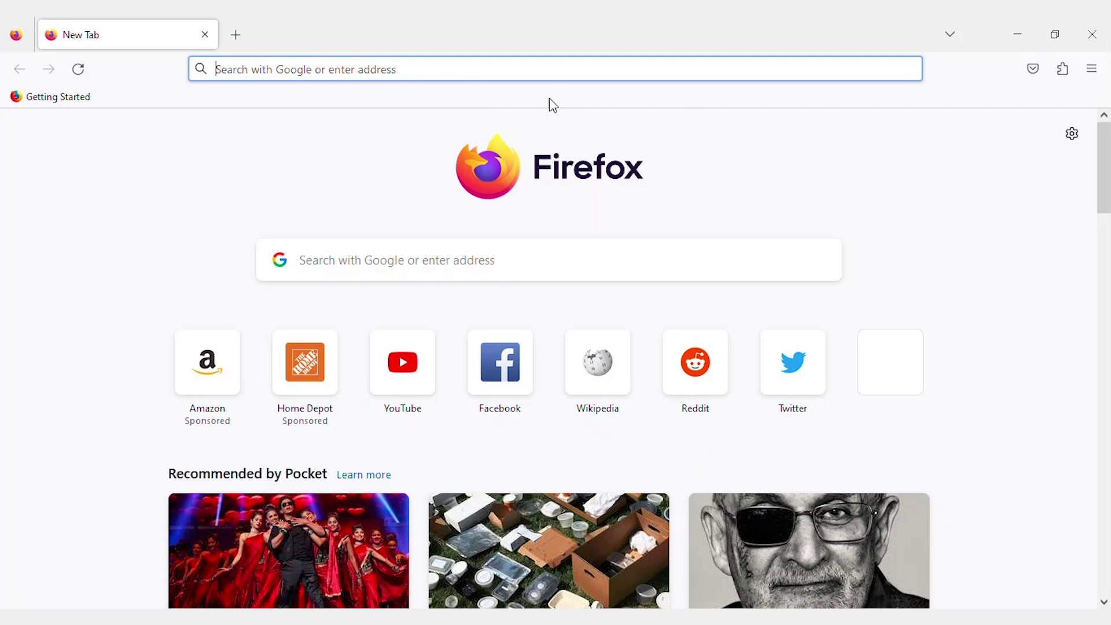
- Load 192.168.1.254 in Firefox and choose Secure Browsing (HTTPS) on its login page
{"action": "left_click", "coordinate": [501, 76]}
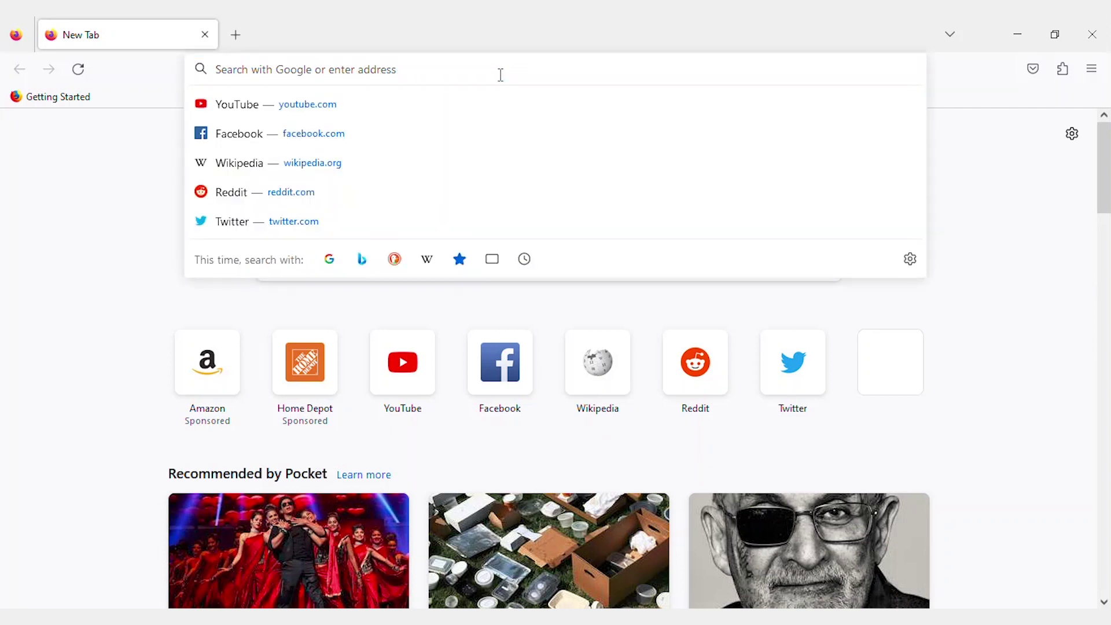
{"action": "type", "text": "192.168.1.254"}
{"action": "key", "text": "Return"}
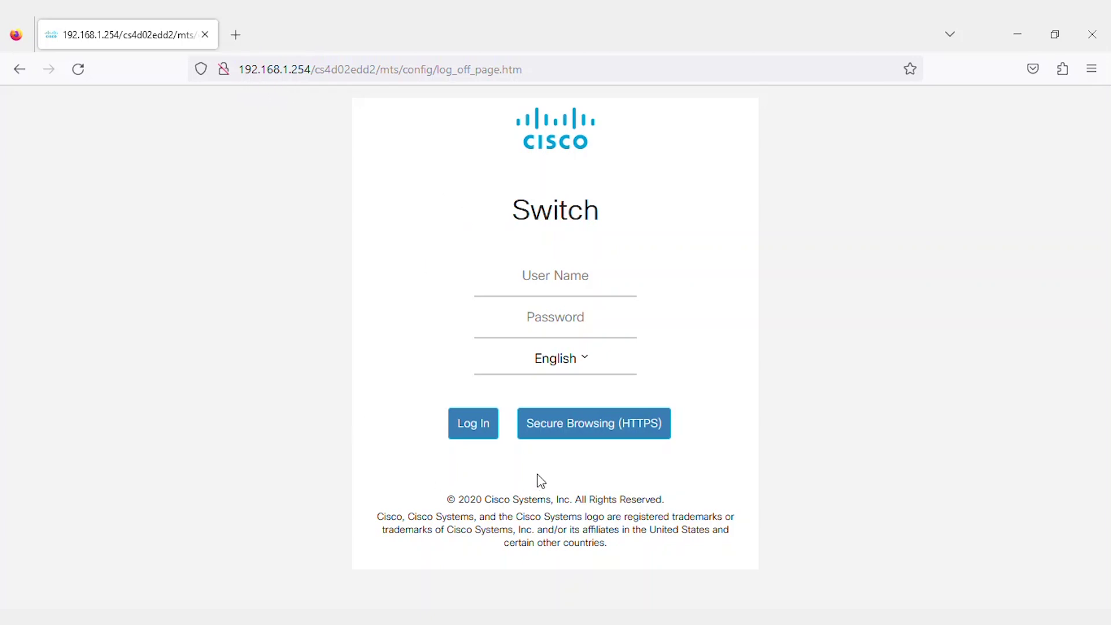
{"action": "left_click", "coordinate": [576, 437]}
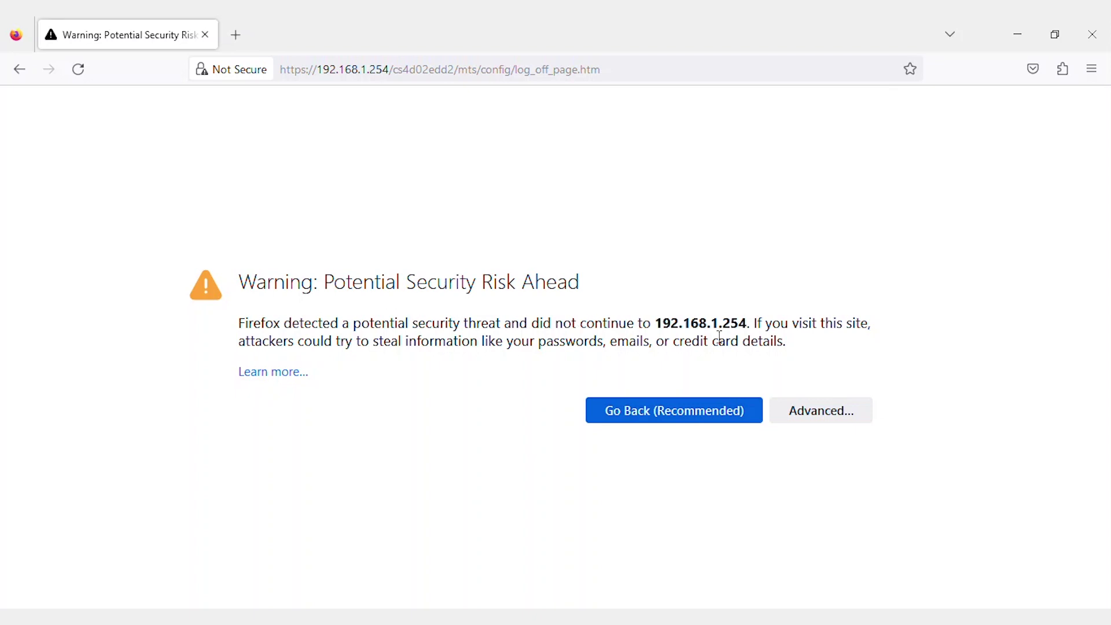
- Show the warning's advanced details with the MOZILLA_PKIX_ERROR_SELF_SIGNED_CERT error, then open the main menu
{"action": "left_click", "coordinate": [839, 411]}
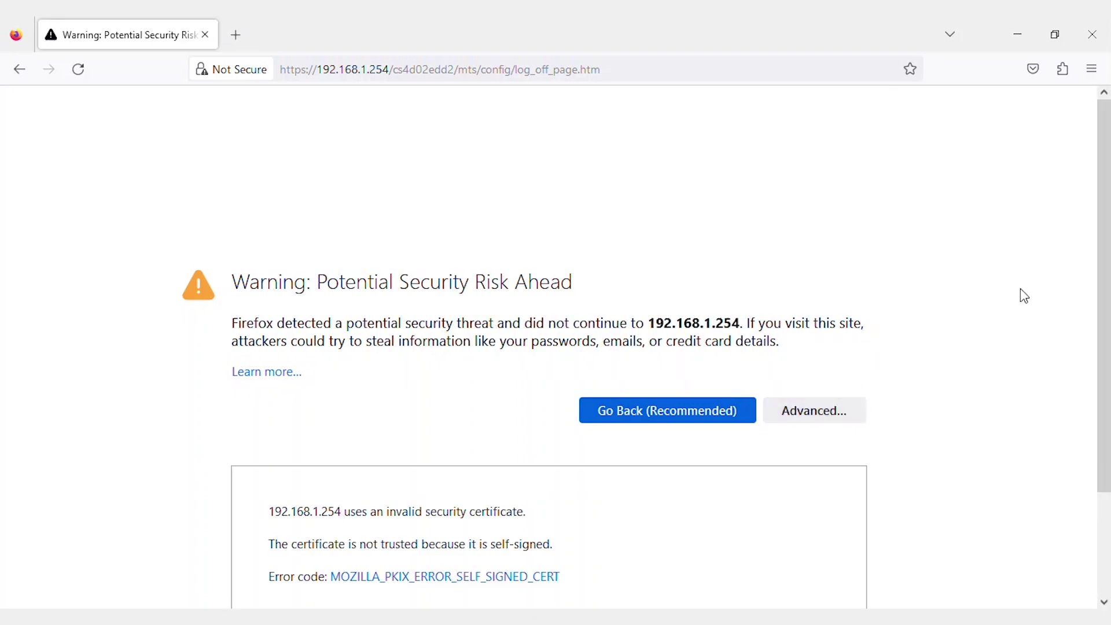
{"action": "left_click_drag", "start_coordinate": [1103, 251], "coordinate": [1106, 379]}
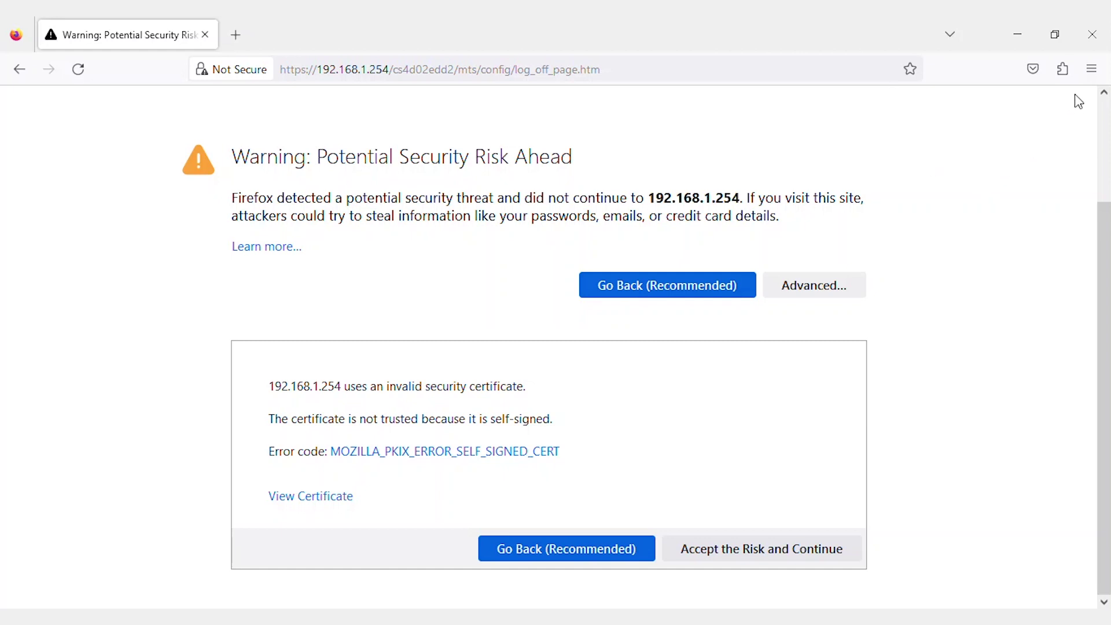
{"action": "left_click", "coordinate": [1091, 68]}
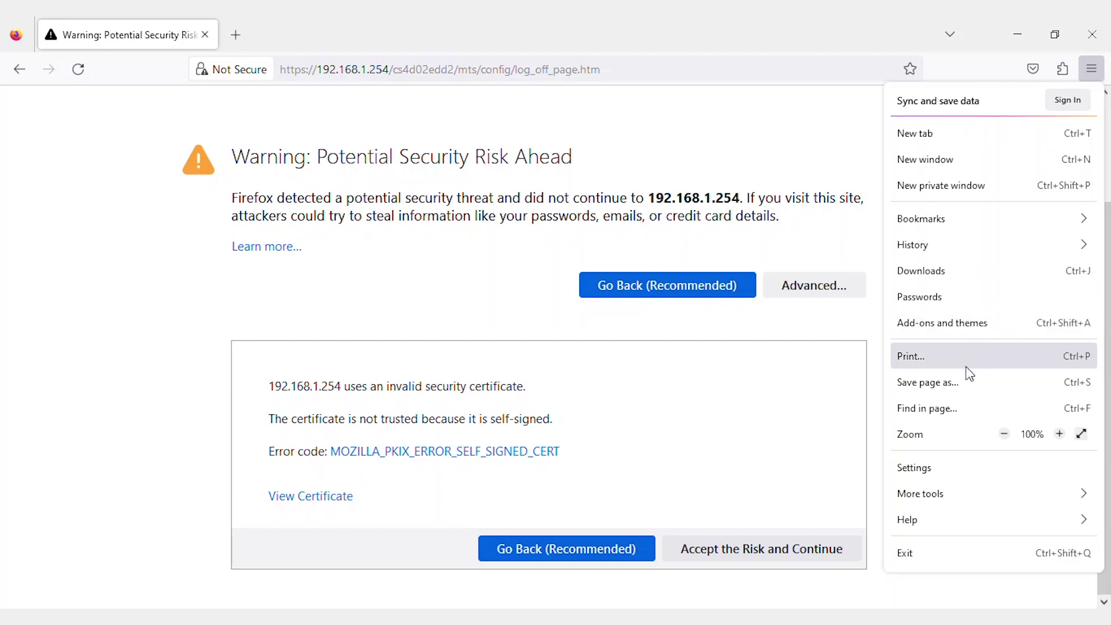
- Search Settings for 'cer', open View Certificates, and start Add Exception on the Servers list
{"action": "left_click", "coordinate": [953, 469]}
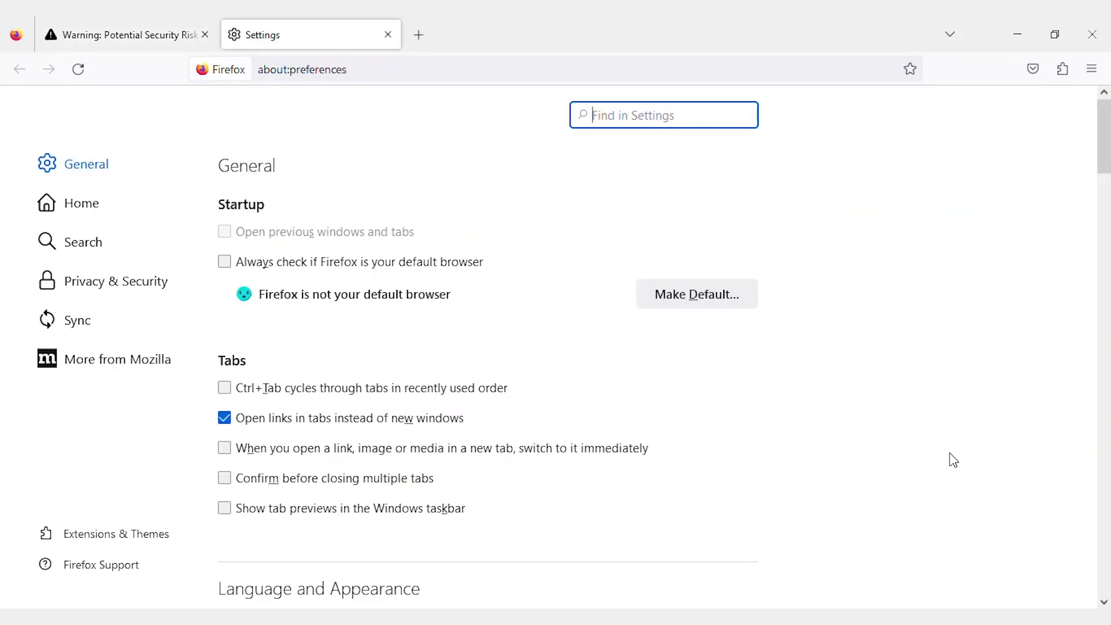
{"action": "type", "text": "cer"}
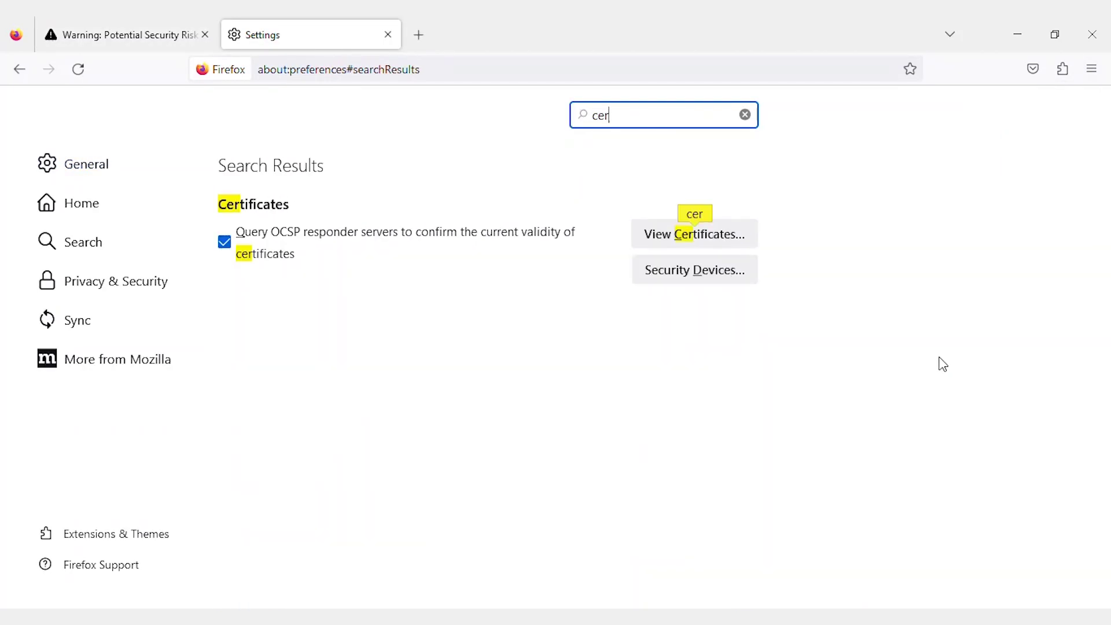
{"action": "left_click", "coordinate": [706, 240]}
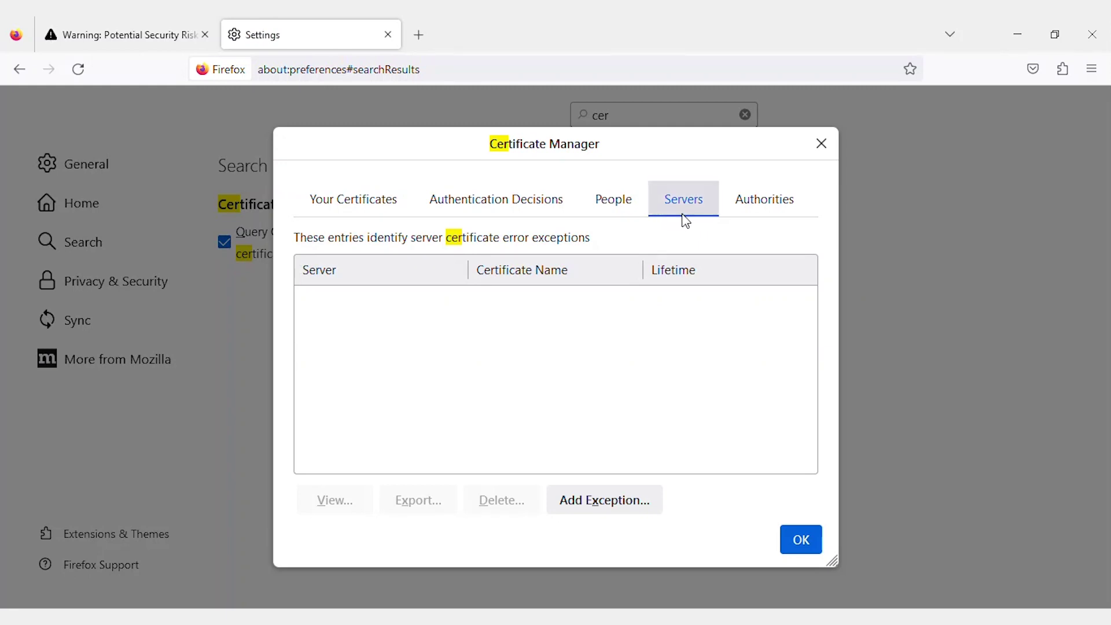
{"action": "left_click", "coordinate": [604, 502]}
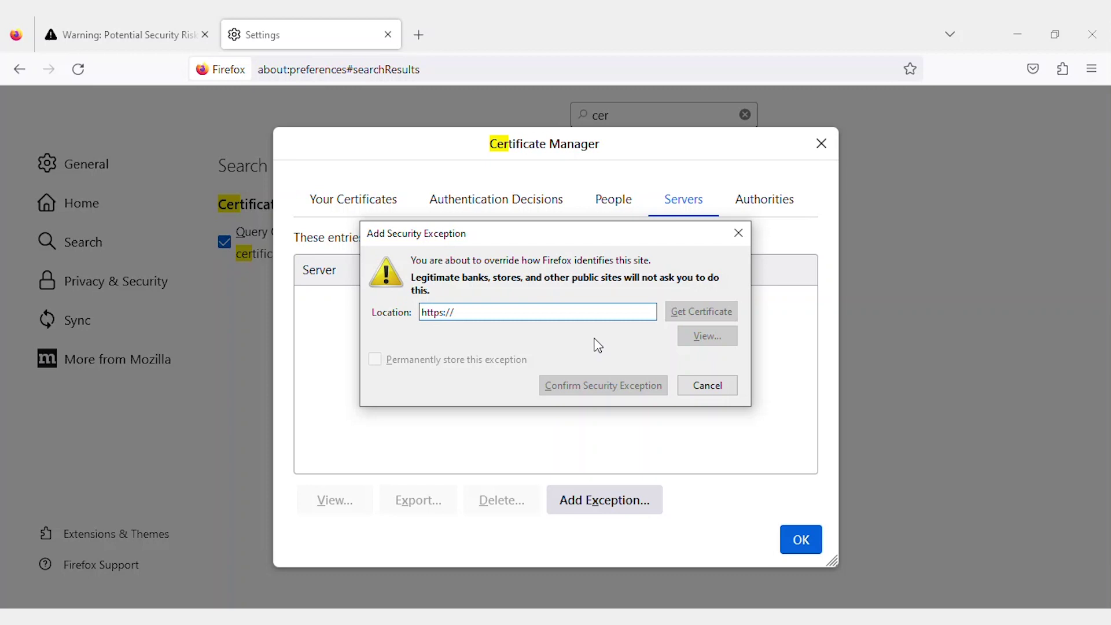
{"action": "left_click", "coordinate": [550, 316]}
{"action": "type", "text": "1"}
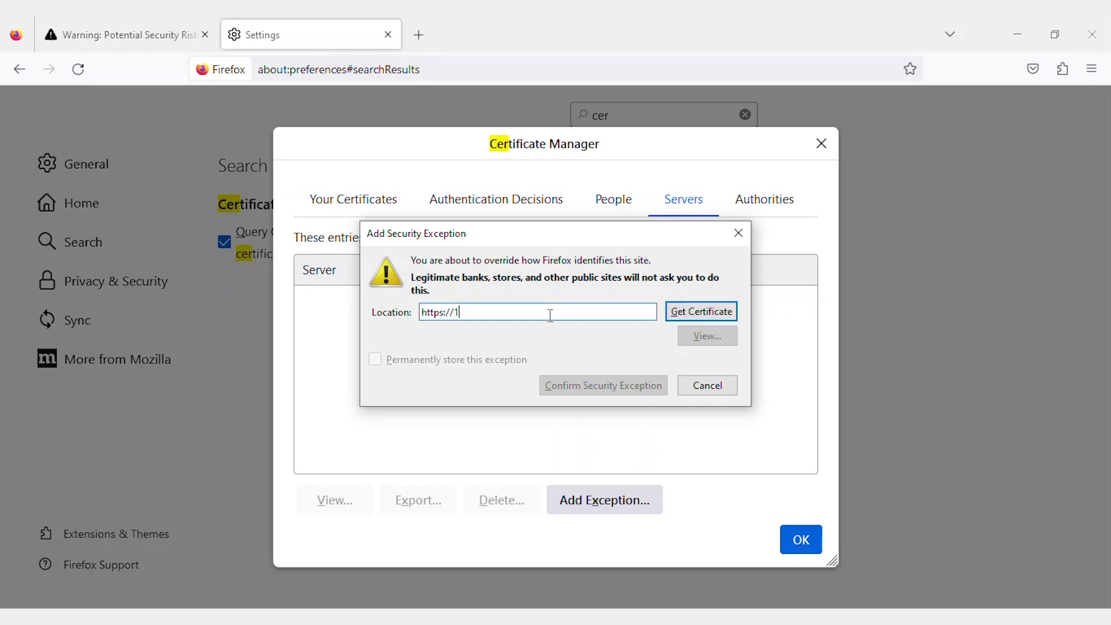
{"action": "type", "text": "92.168.1.254"}
{"action": "left_click", "coordinate": [689, 318]}
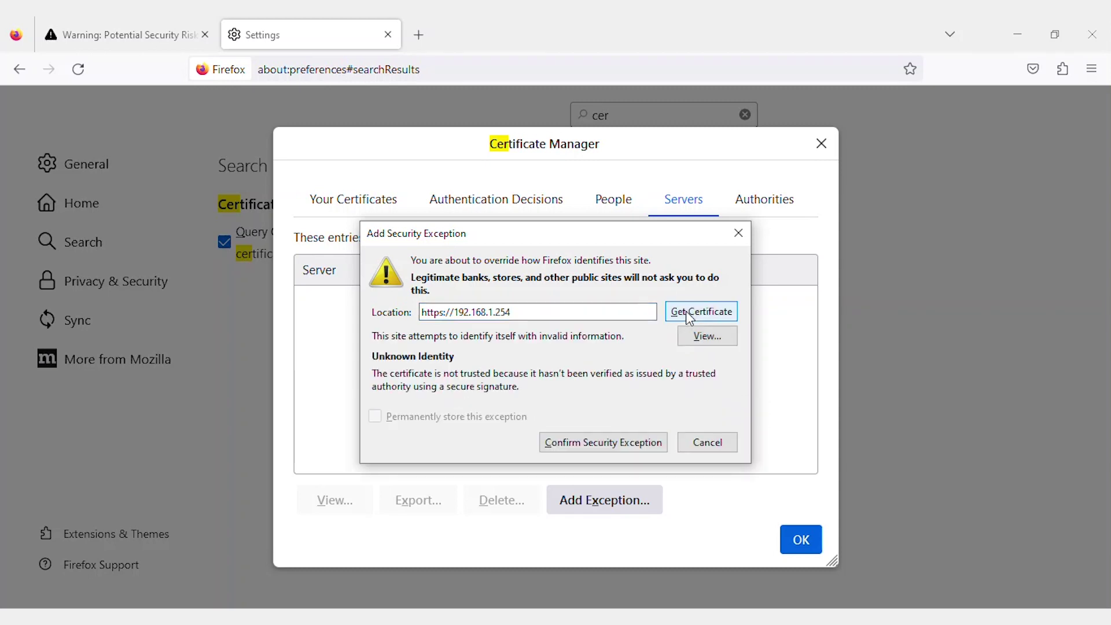
{"action": "left_click", "coordinate": [586, 444]}
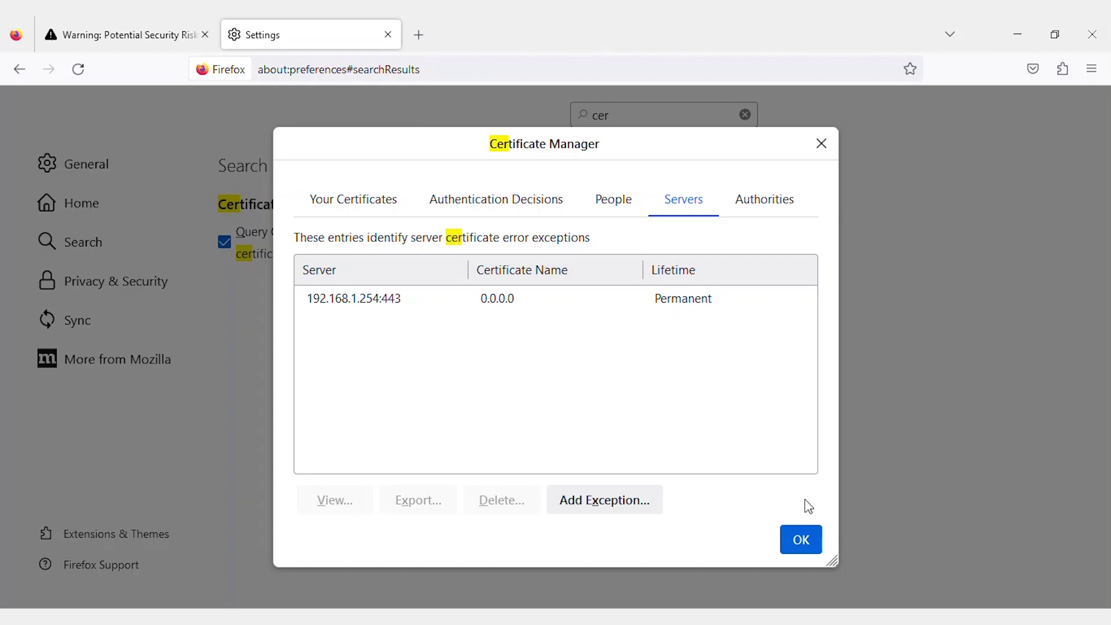
{"action": "left_click", "coordinate": [808, 541]}
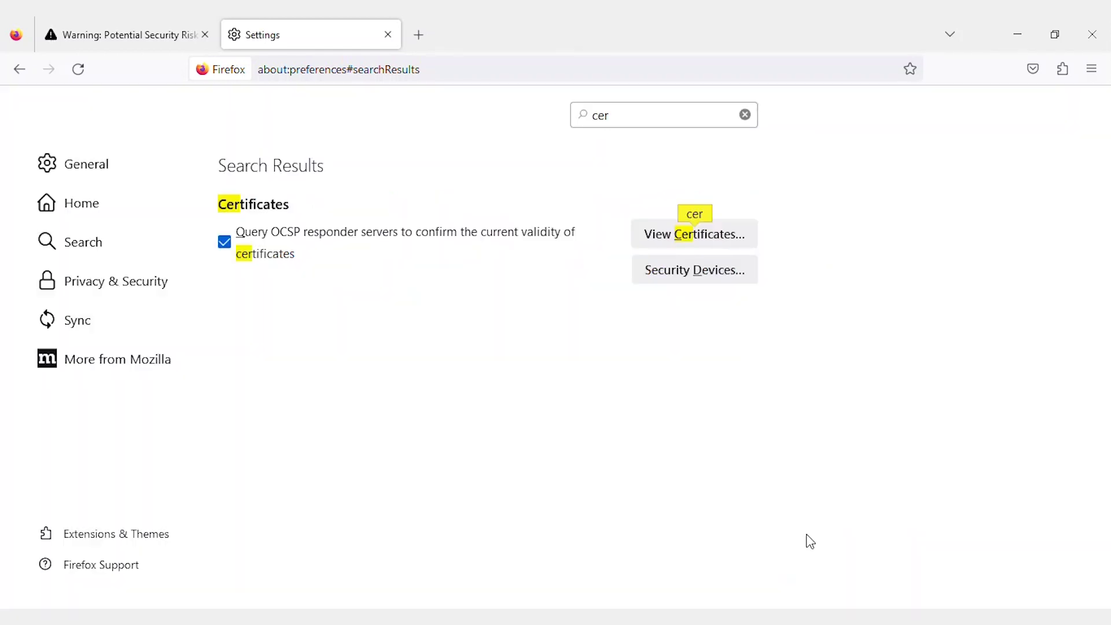
- Close Settings, reopen 192.168.1.254 and switch to its HTTPS login page, now warning-free
{"action": "left_click", "coordinate": [388, 35]}
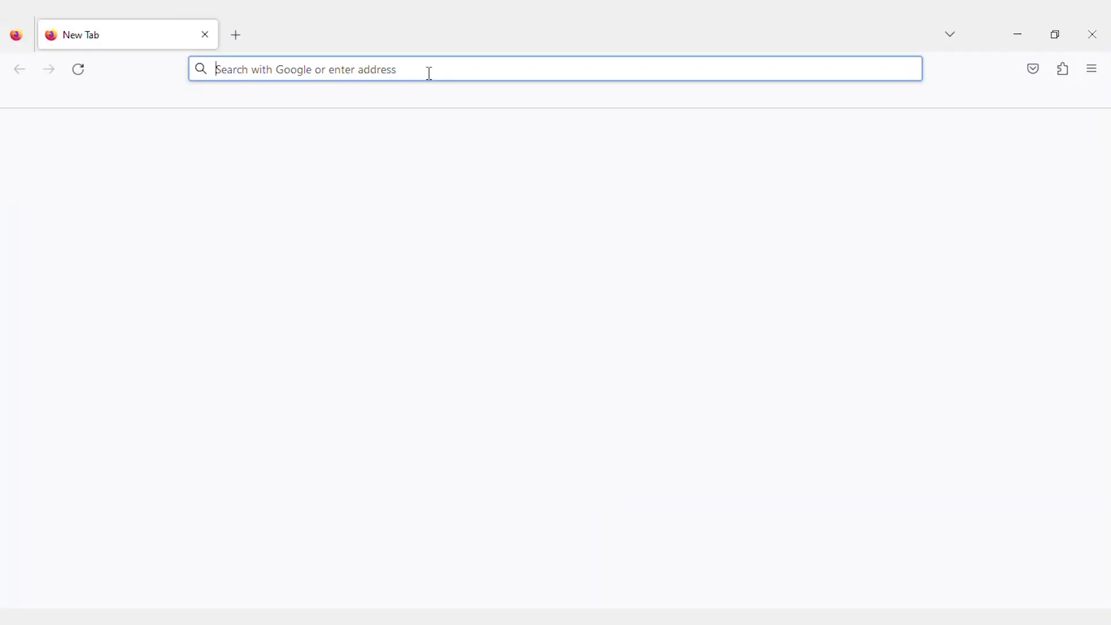
{"action": "type", "text": "192.168.1.254"}
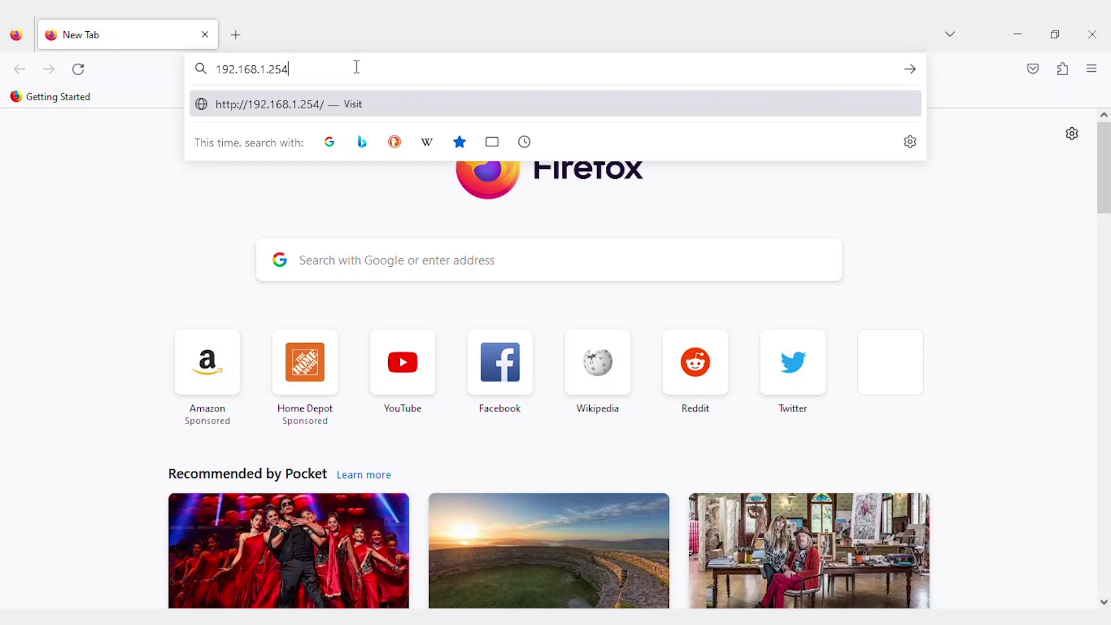
{"action": "key", "text": "Return"}
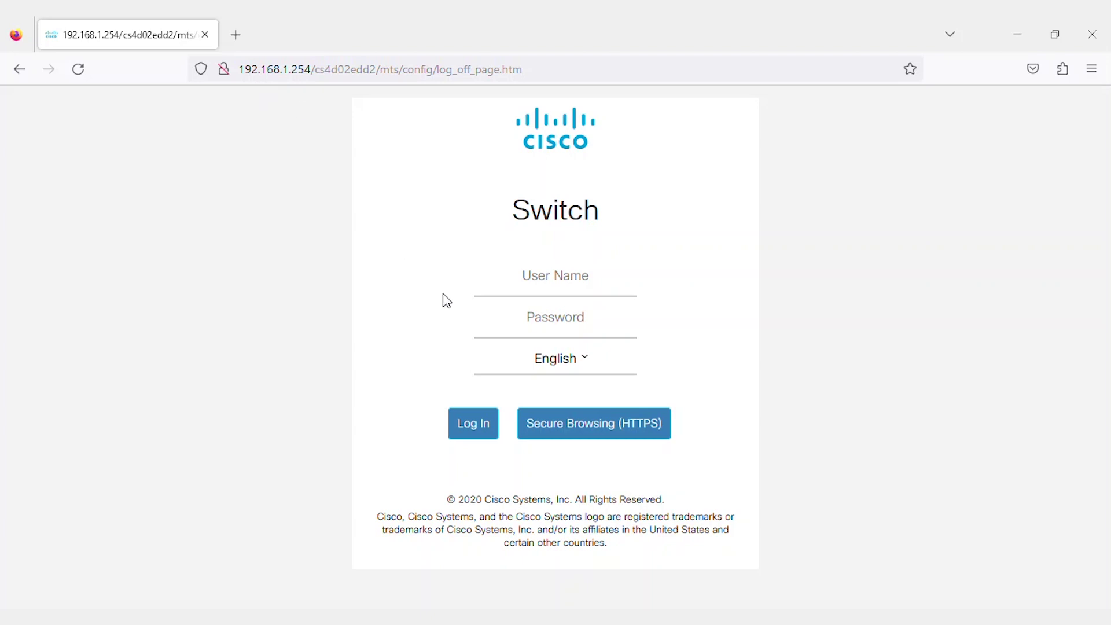
{"action": "left_click", "coordinate": [588, 435]}
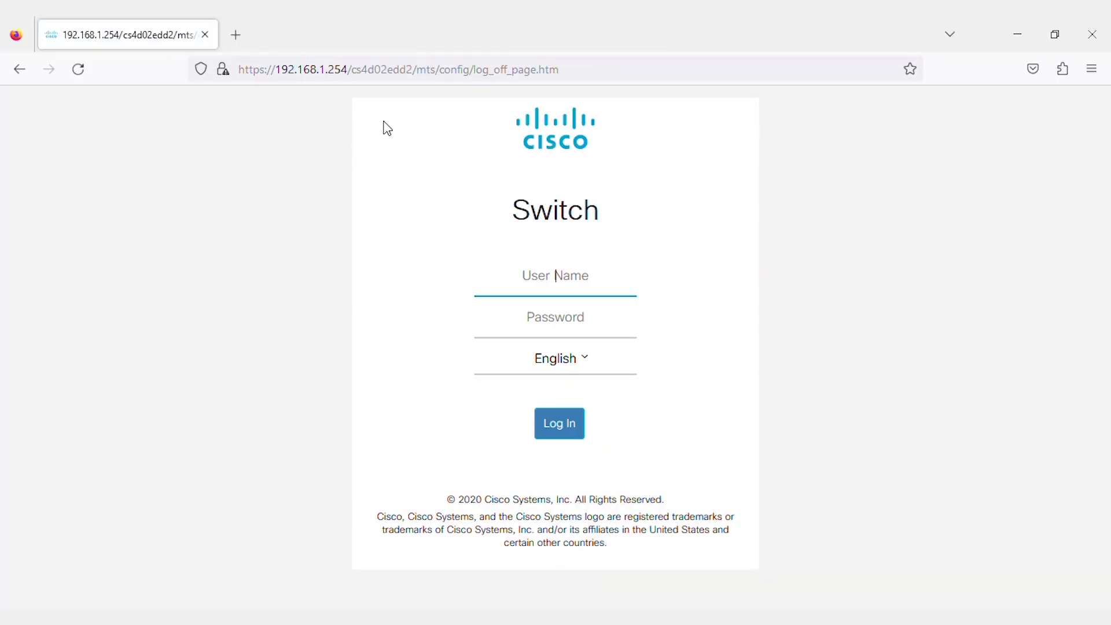
- Confirm the SBSC-LAB-GGN Wi-Fi connection, review the ipconfig output, then minimize Command Prompt
{"action": "left_click", "coordinate": [1007, 616]}
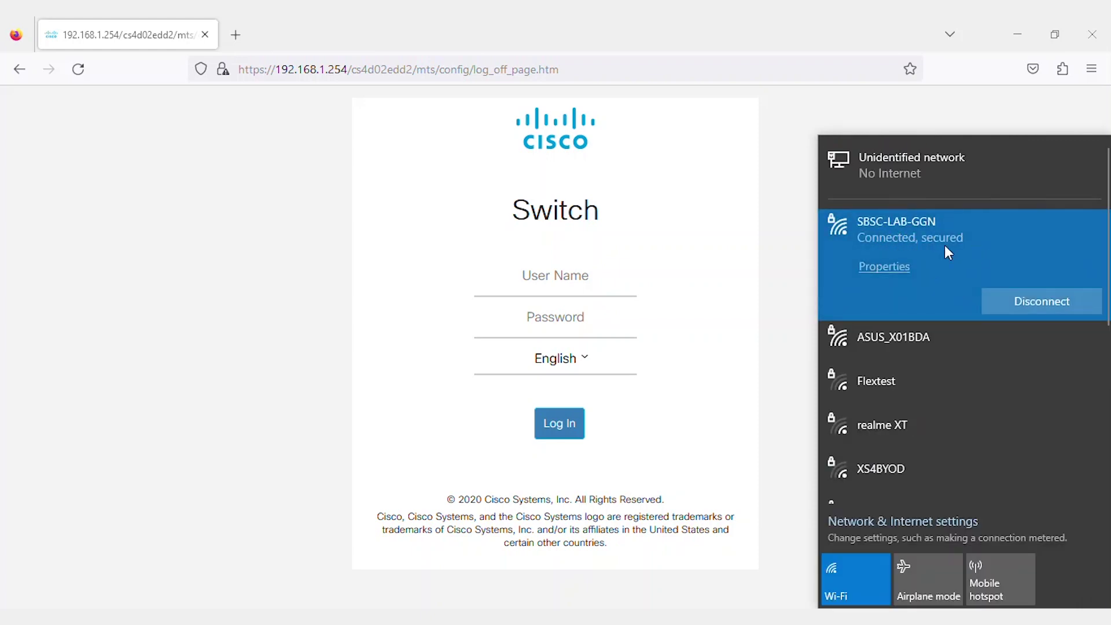
{"action": "key", "text": "alt+Tab"}
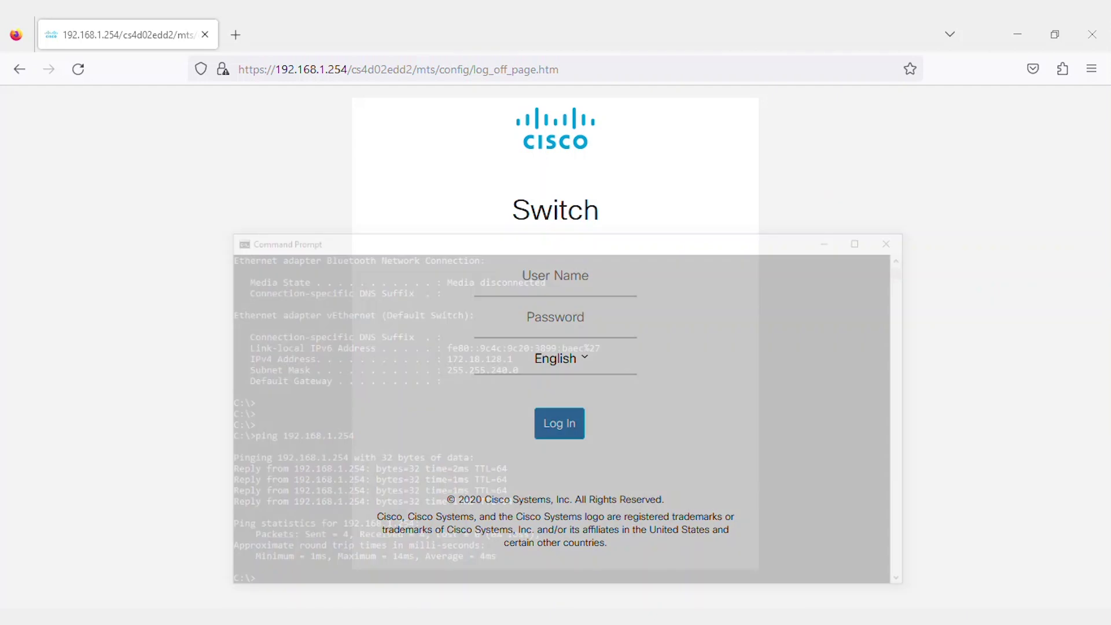
{"action": "left_click_drag", "start_coordinate": [921, 191], "coordinate": [923, 187]}
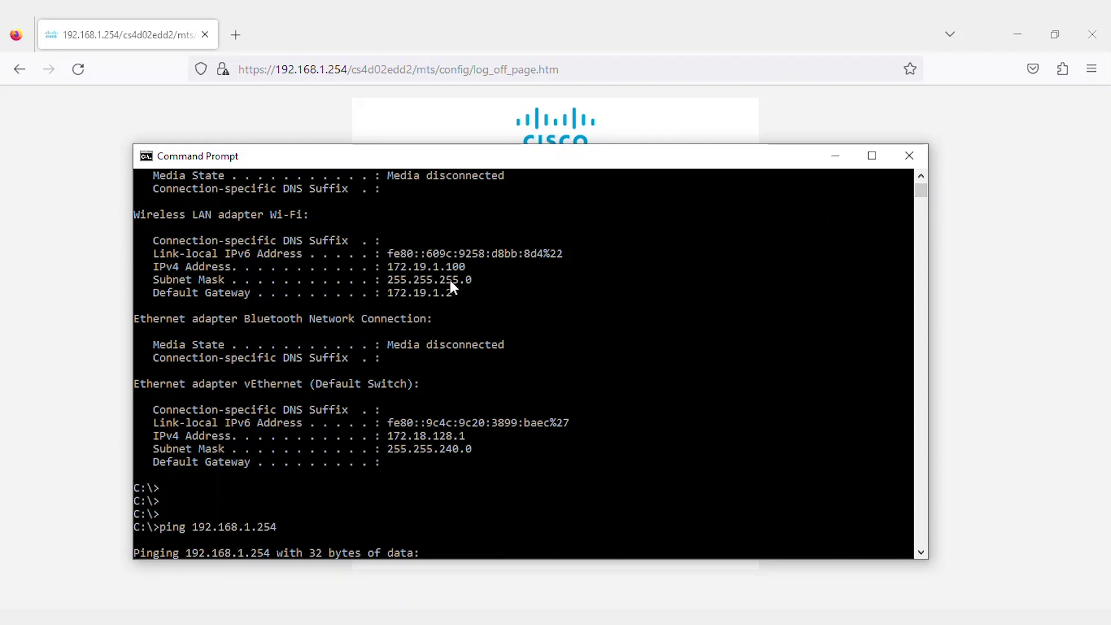
{"action": "left_click", "coordinate": [835, 156]}
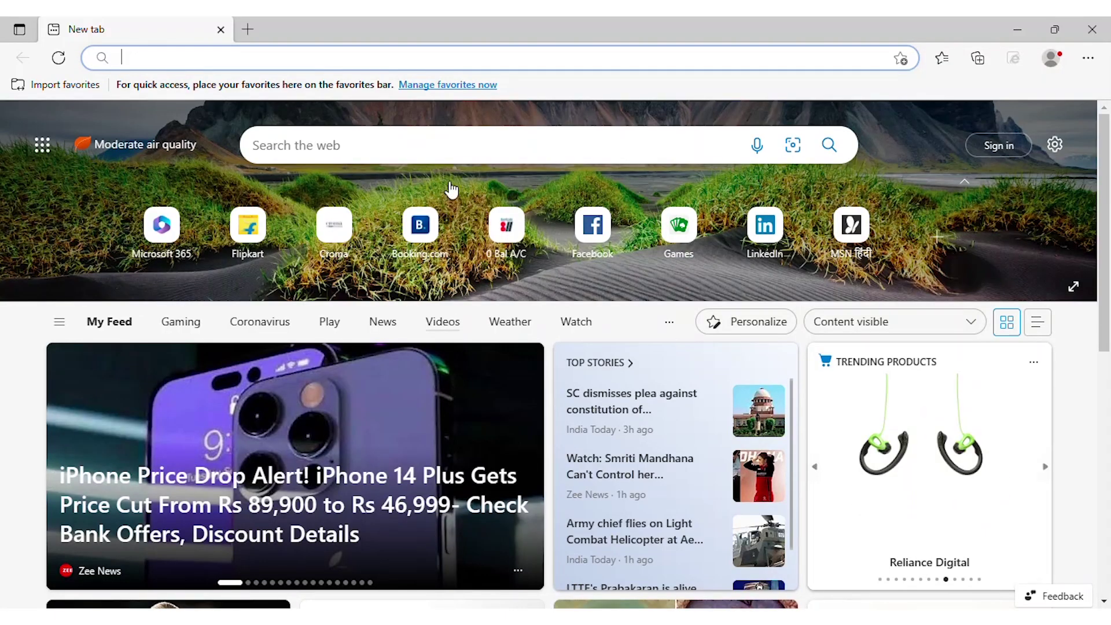
{"action": "type", "text": "htt"}
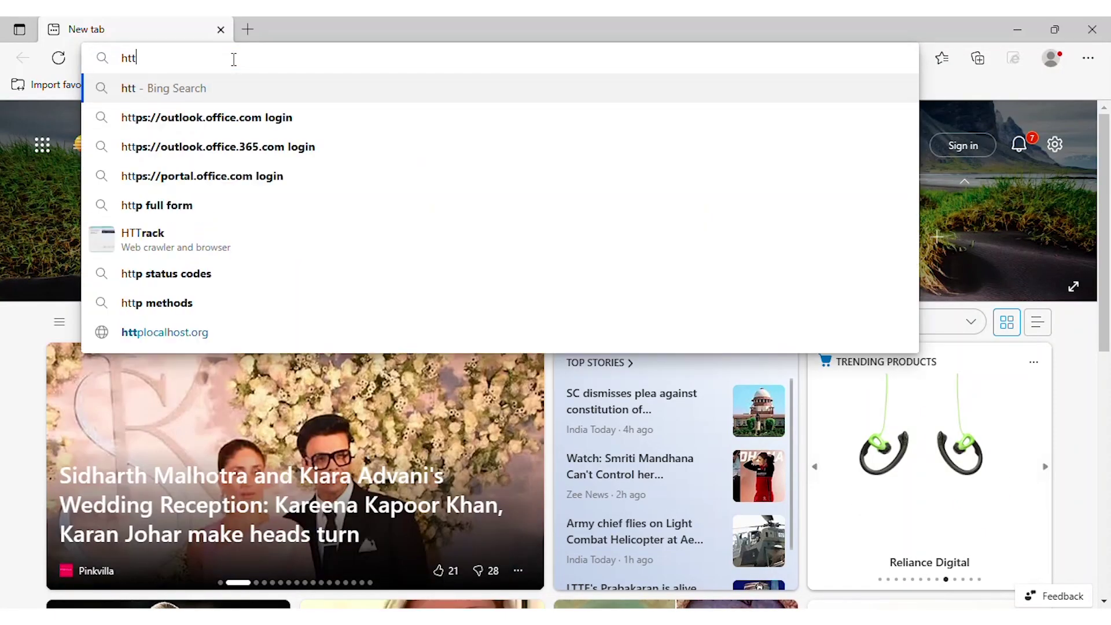
{"action": "type", "text": "ps://"}
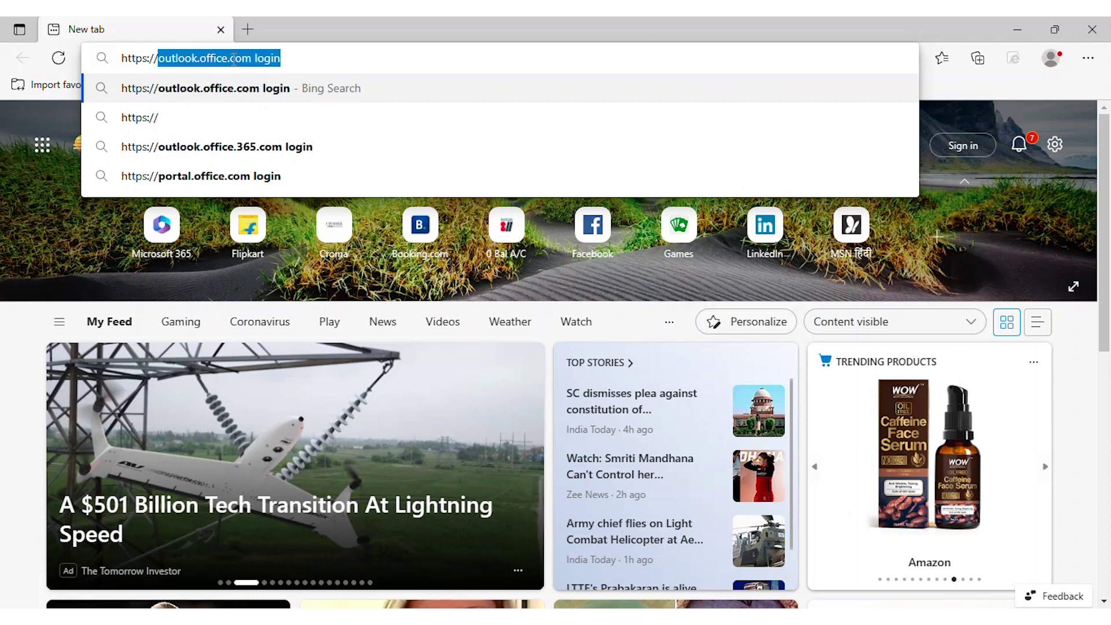
{"action": "type", "text": "ciscobus"}
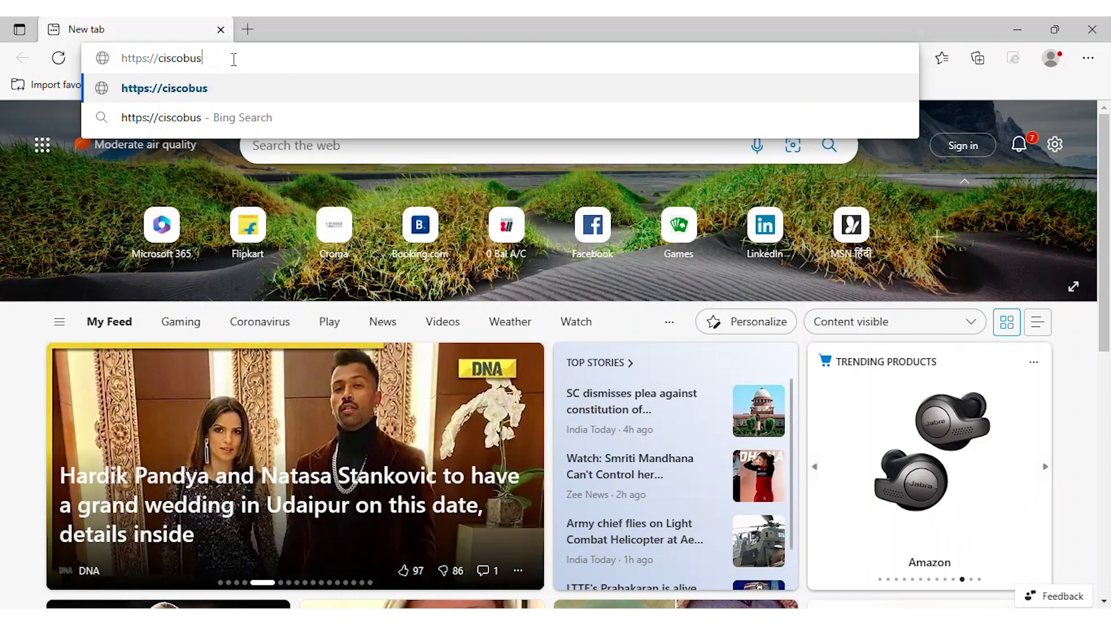
{"action": "type", "text": "iness.cisco"}
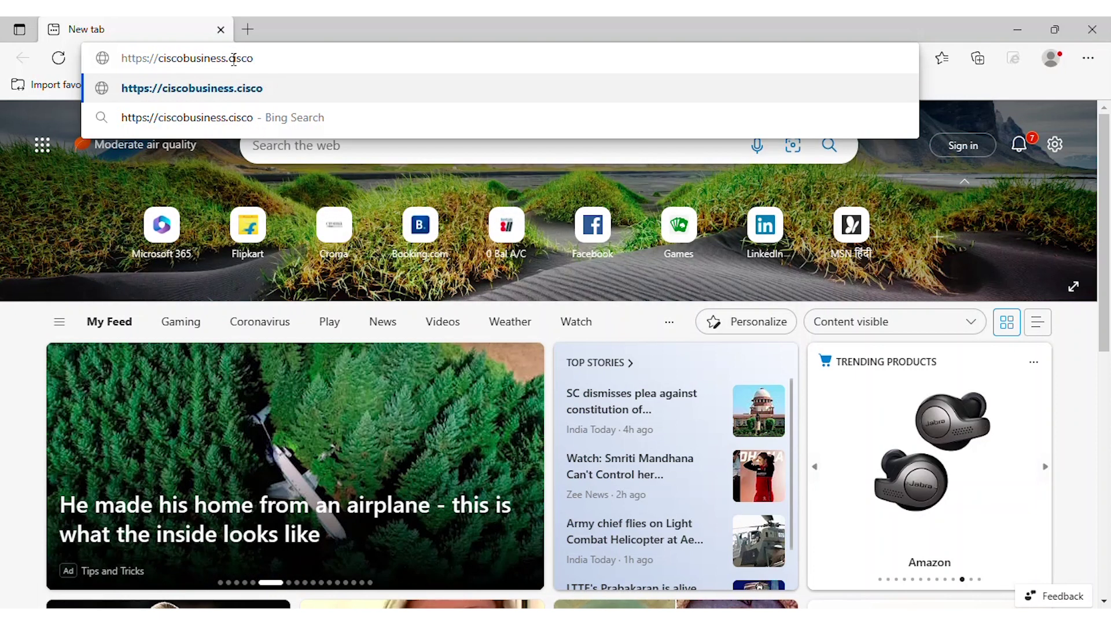
{"action": "key", "text": "Return"}
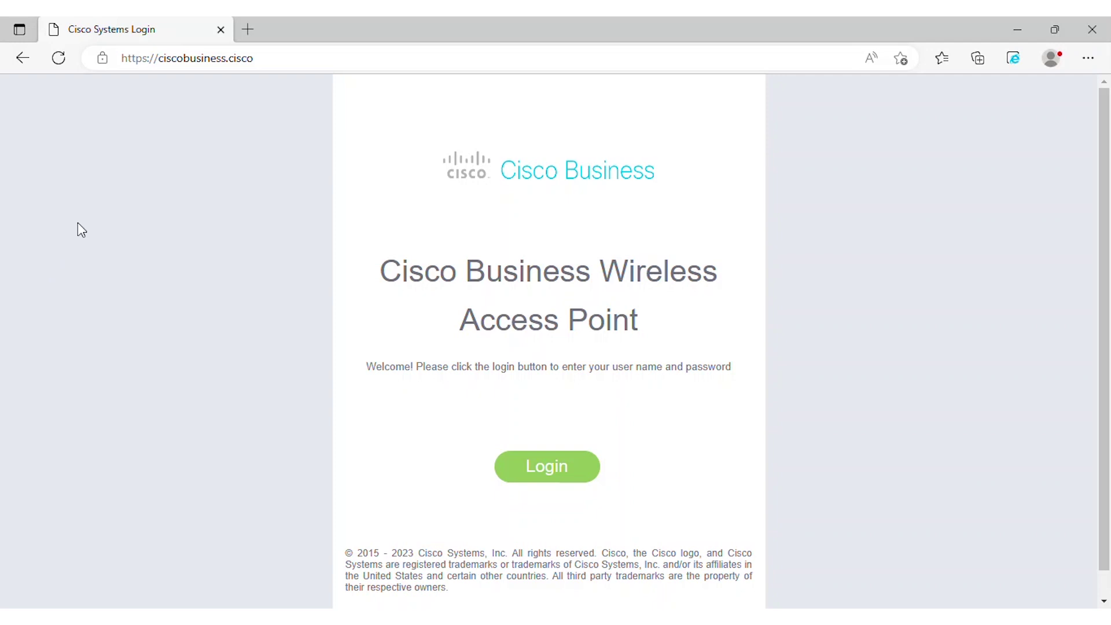
- Check the site's connection info, then sign in to the 240AC access point with the admin username and password
{"action": "left_click", "coordinate": [104, 65]}
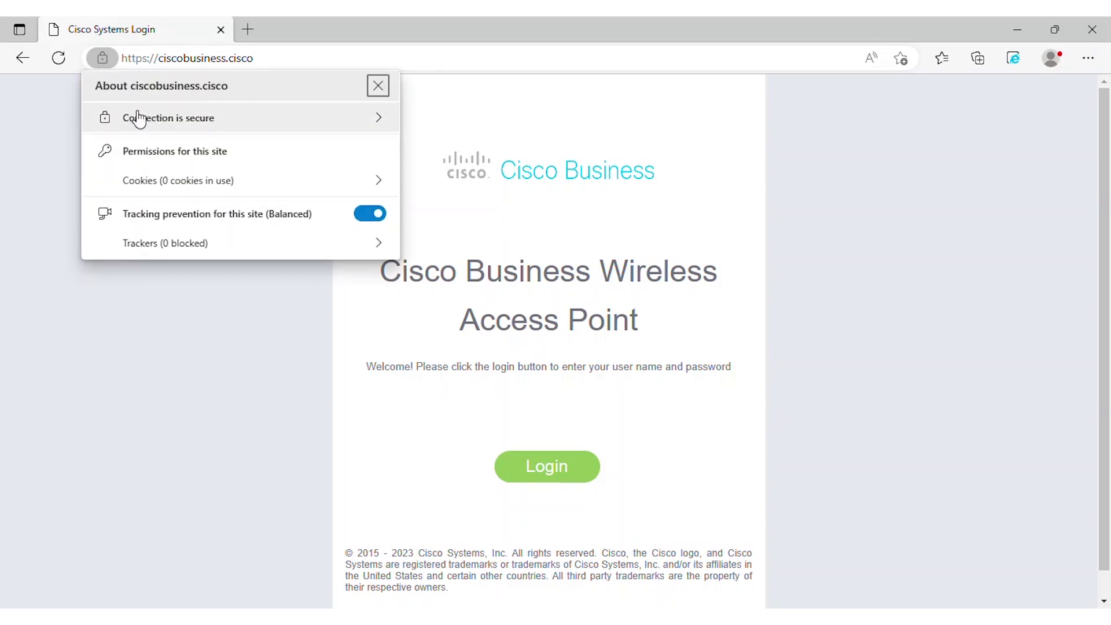
{"action": "left_click", "coordinate": [550, 479]}
{"action": "left_click", "coordinate": [547, 481]}
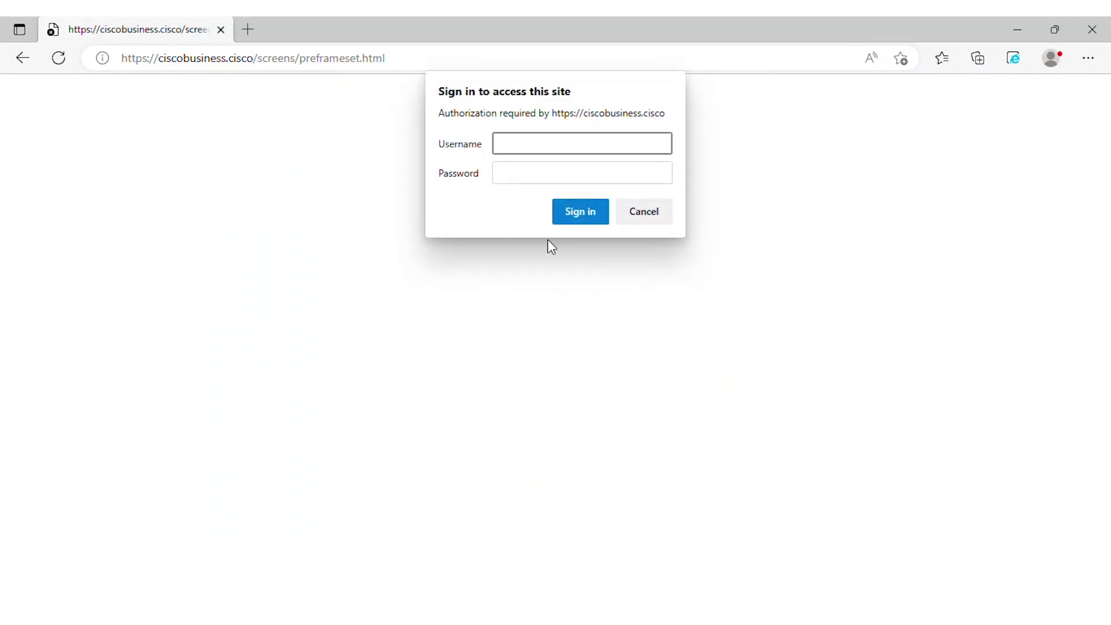
{"action": "type", "text": "admin"}
{"action": "key", "text": "Tab"}
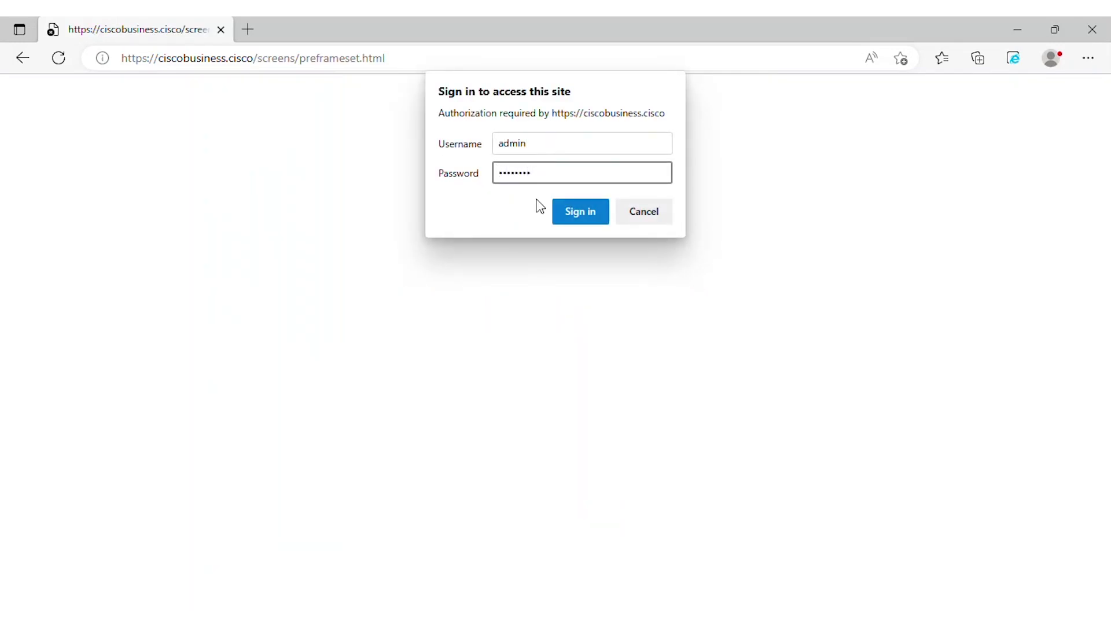
{"action": "left_click", "coordinate": [575, 214]}
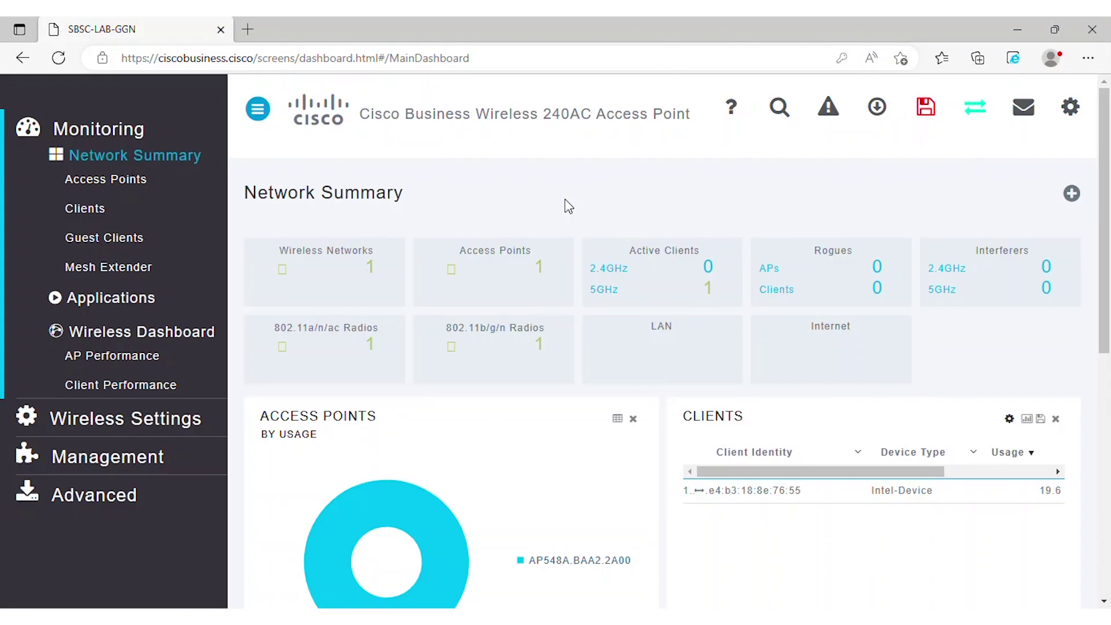